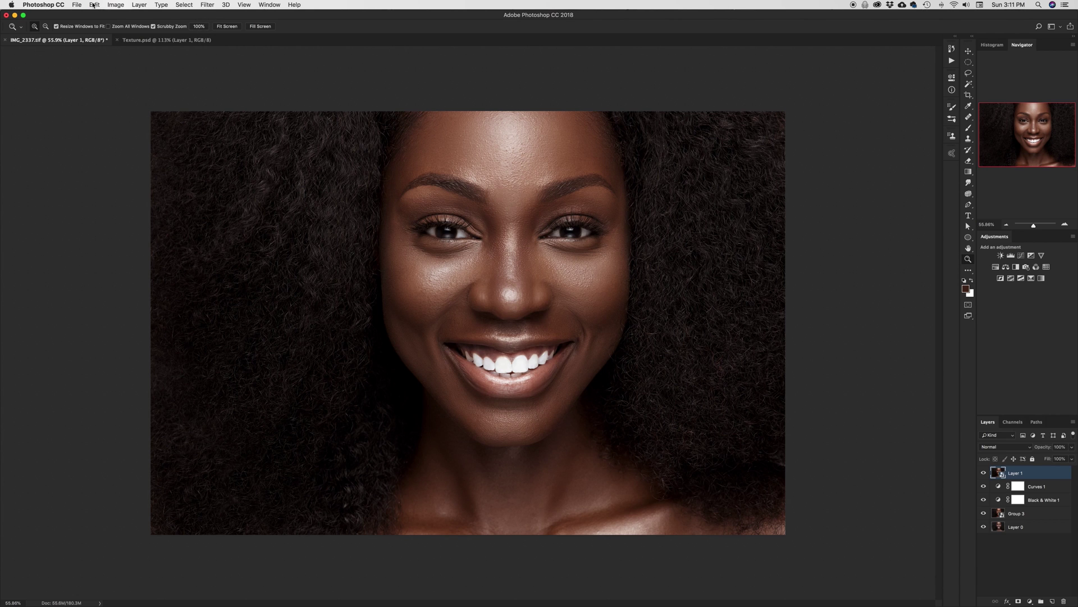
# - Open the legacy Save for Web export for the portrait image
pyautogui.click(79, 6)
pyautogui.moveTo(115, 113)
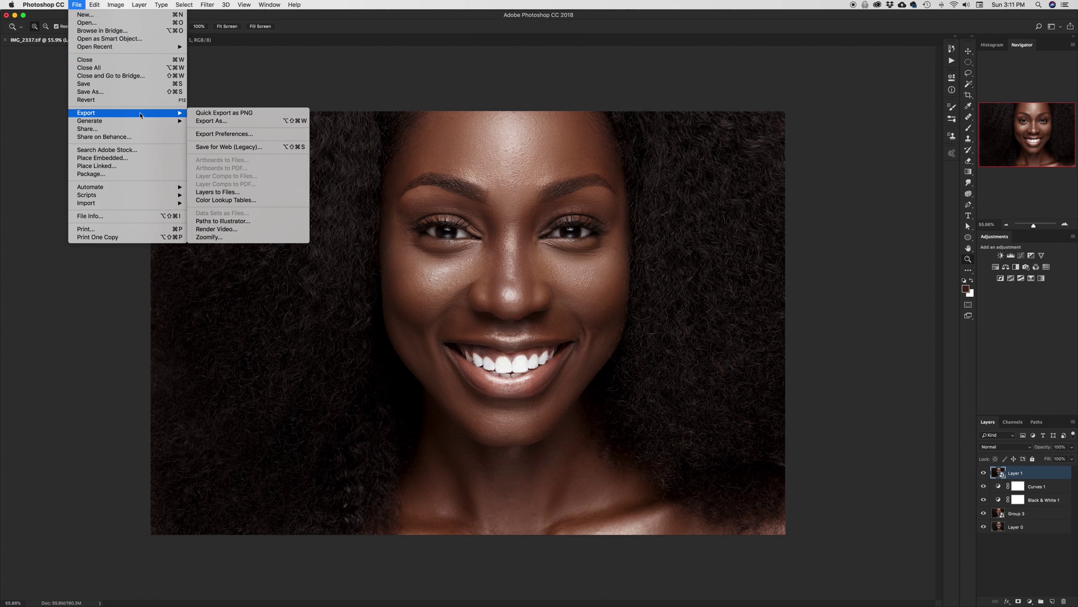
pyautogui.click(219, 148)
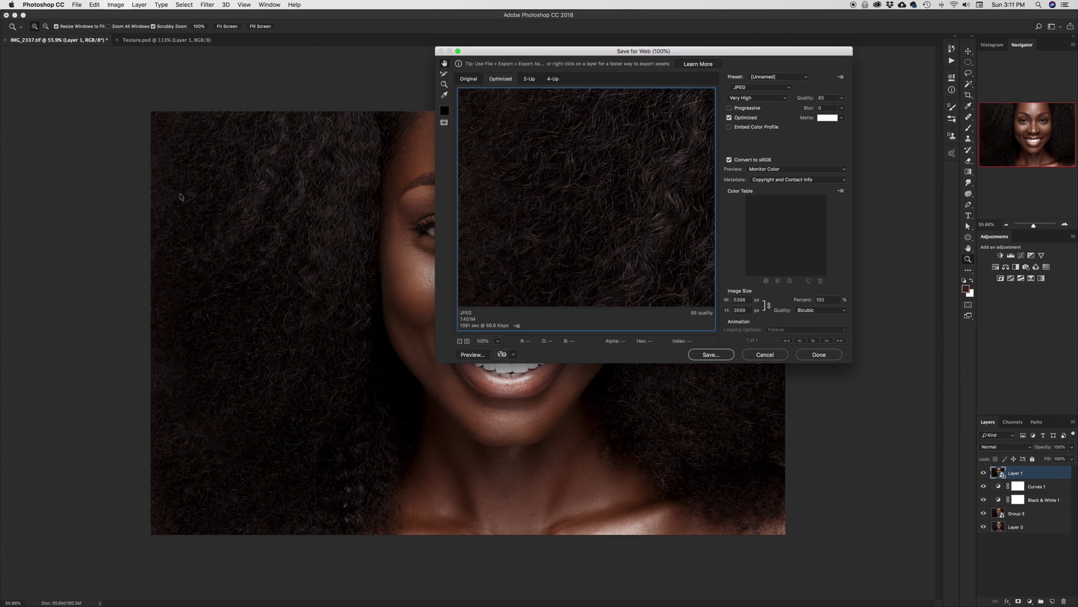
# - Try PNG-8 as the export format and set it back to JPEG
pyautogui.click(761, 87)
pyautogui.click(744, 87)
pyautogui.click(753, 88)
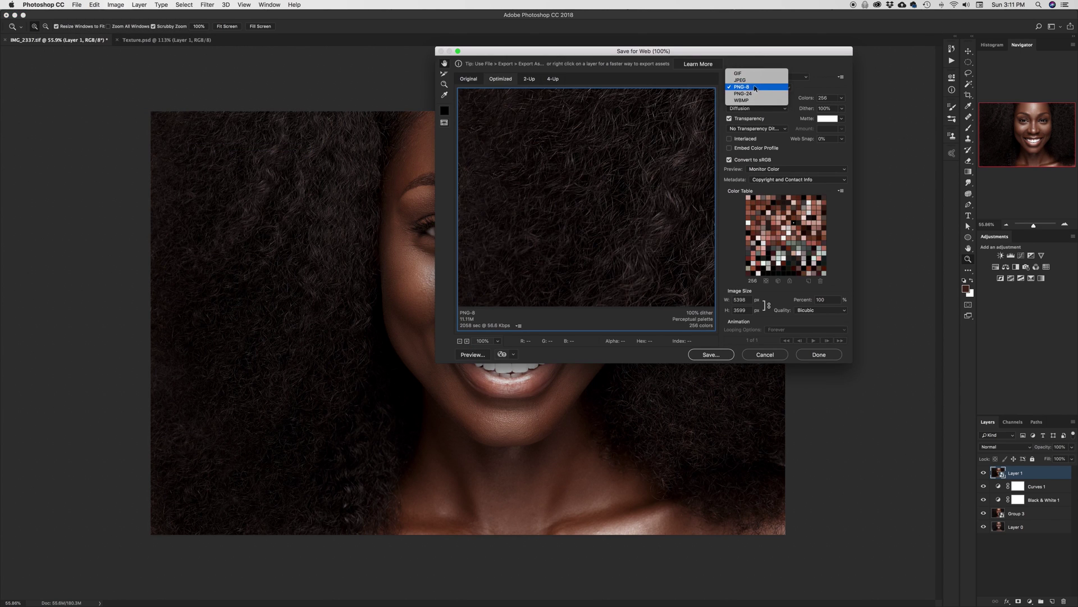
pyautogui.click(753, 88)
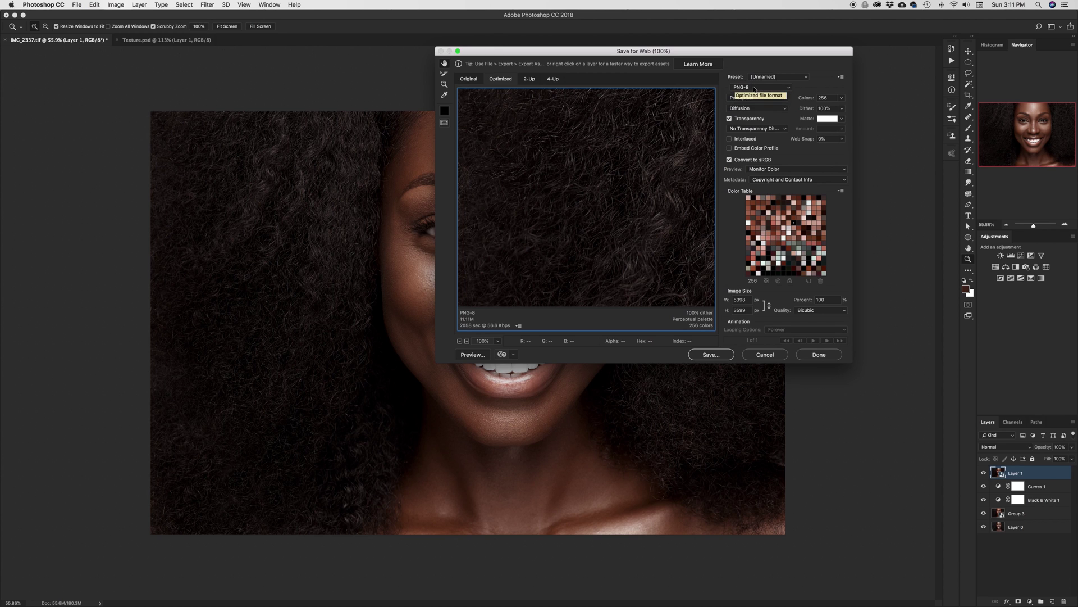
pyautogui.click(754, 88)
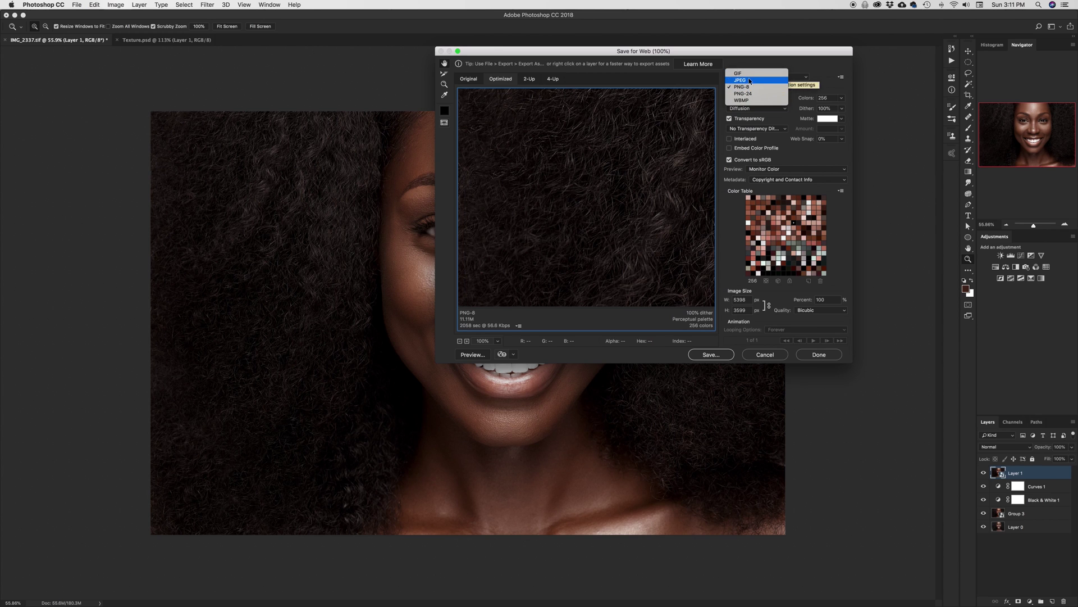
pyautogui.click(748, 81)
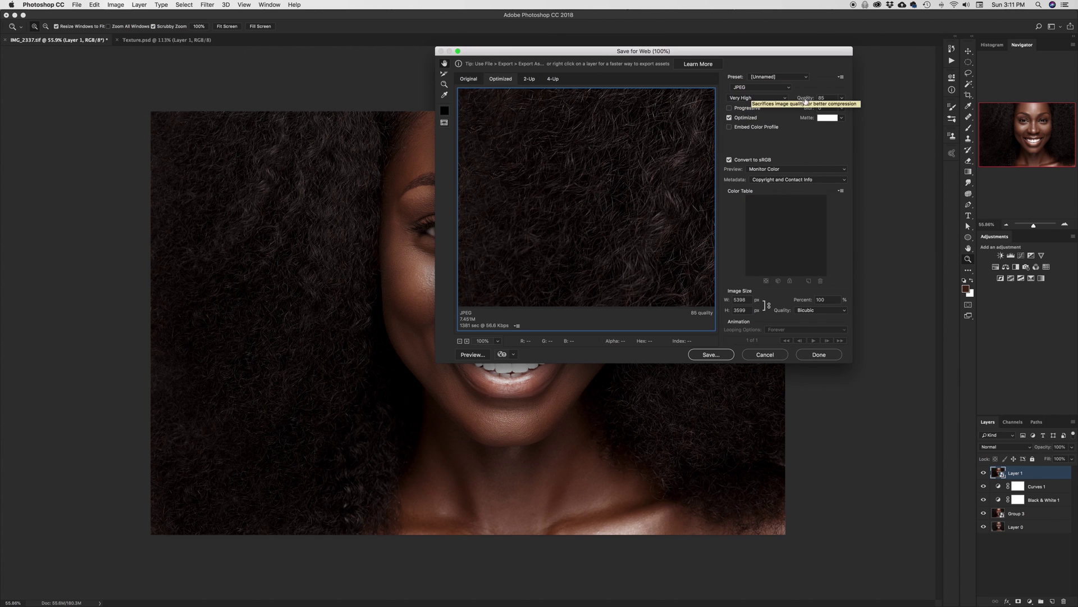
# - Configure the JPEG export with quality 85, an embedded color profile and conversion to sRGB
pyautogui.moveTo(841, 97); pyautogui.dragTo(865, 110)
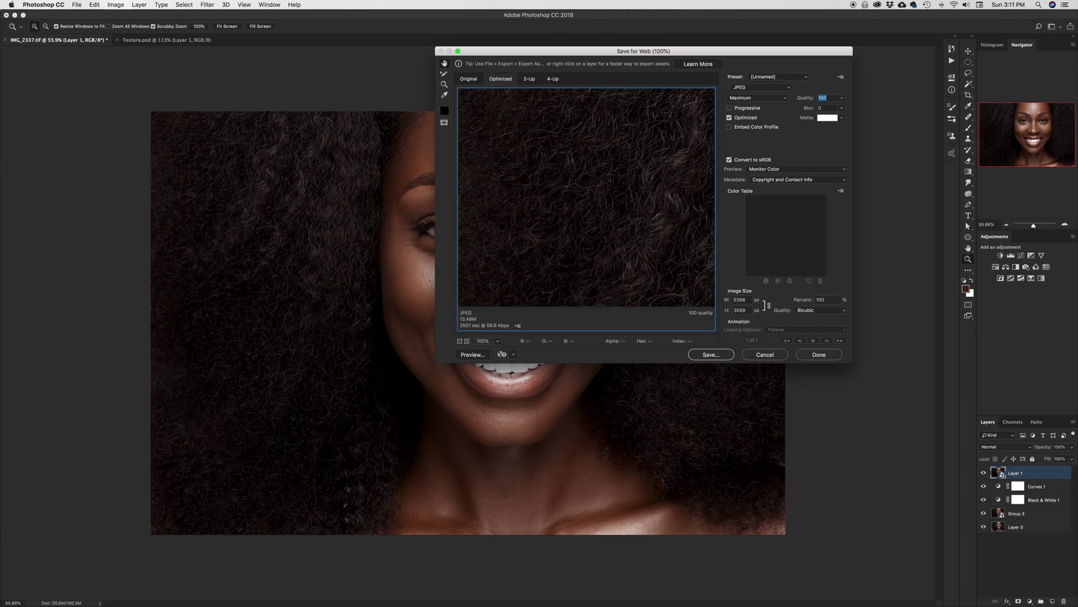
pyautogui.write('85')
pyautogui.moveTo(646, 164); pyautogui.dragTo(594, 167)
pyautogui.moveTo(517, 57); pyautogui.dragTo(704, 94)
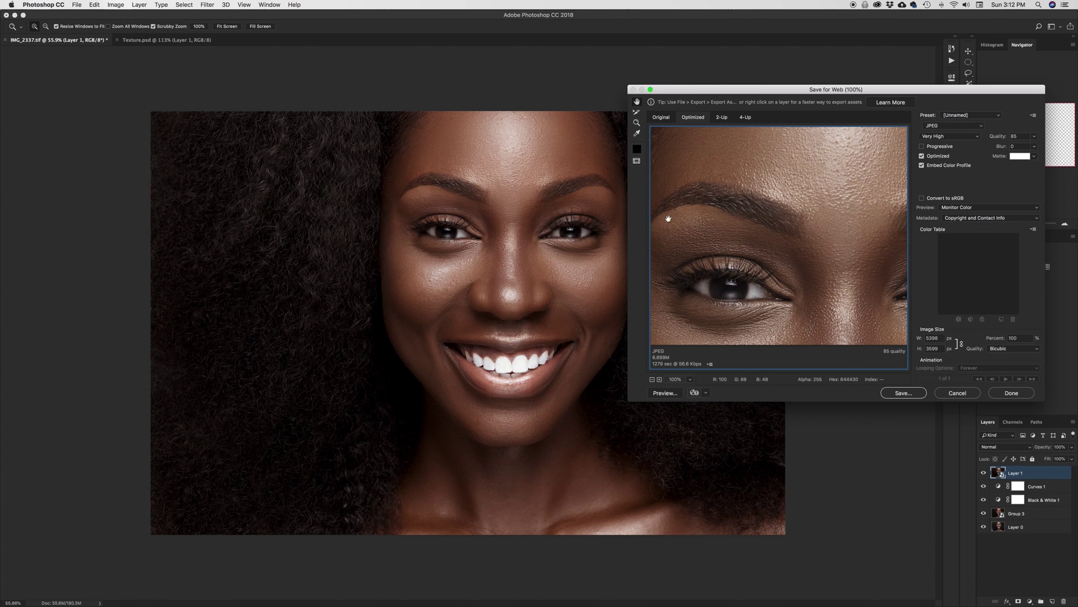
pyautogui.moveTo(722, 188)
pyautogui.mouseDown()
pyautogui.moveTo(742, 193)
pyautogui.moveTo(740, 181)
pyautogui.moveTo(724, 184)
pyautogui.mouseUp()
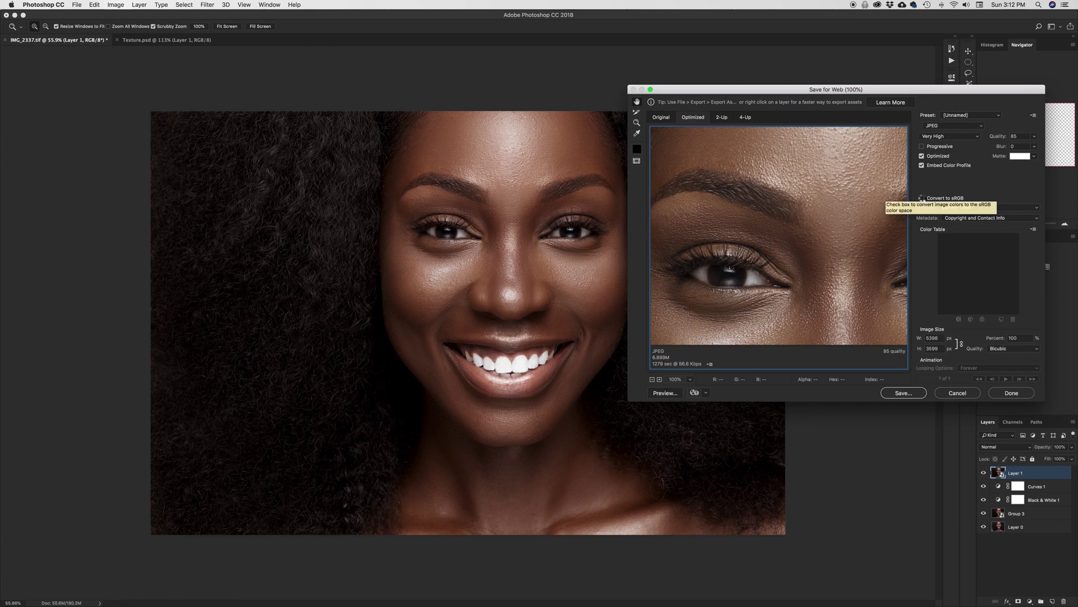
pyautogui.click(921, 198)
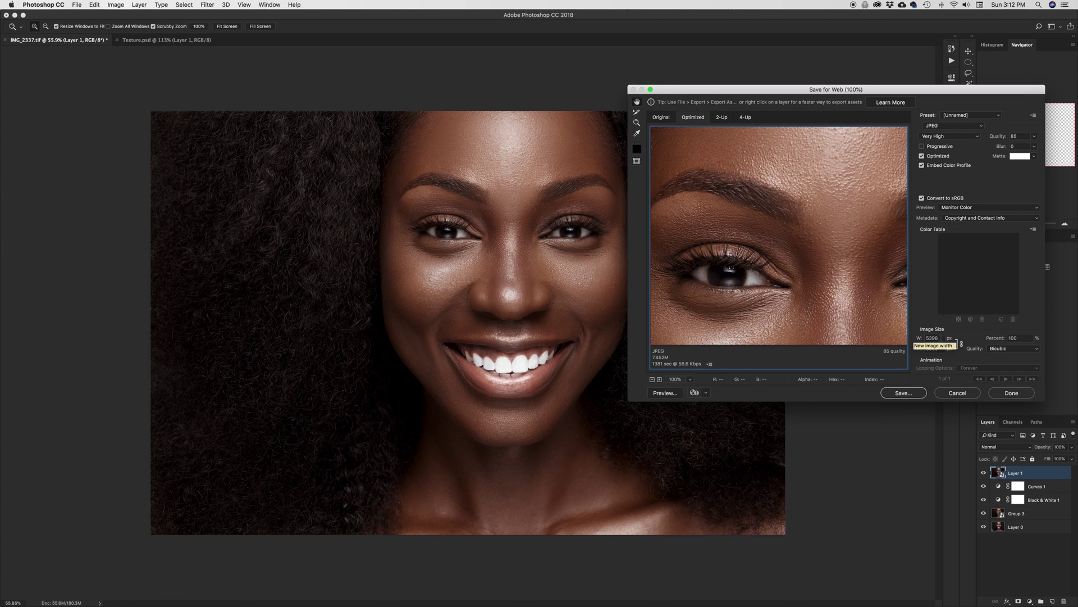
# - Set the export width to 2048 px and check the resized portrait in the preview
pyautogui.doubleClick(933, 338)
pyautogui.write('2048')
pyautogui.press('Tab')
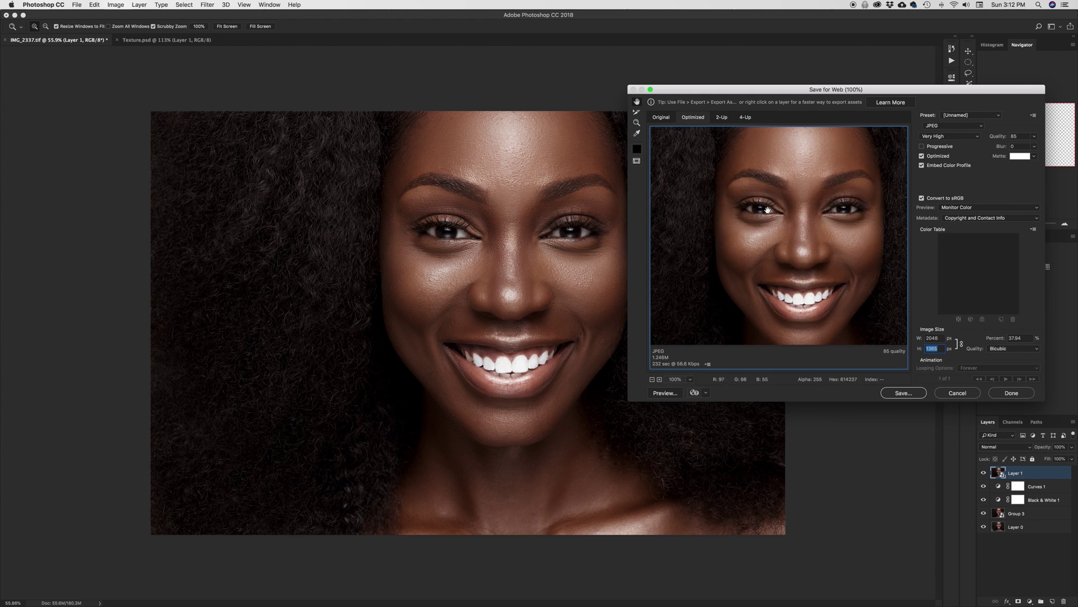
pyautogui.moveTo(772, 207); pyautogui.dragTo(755, 223)
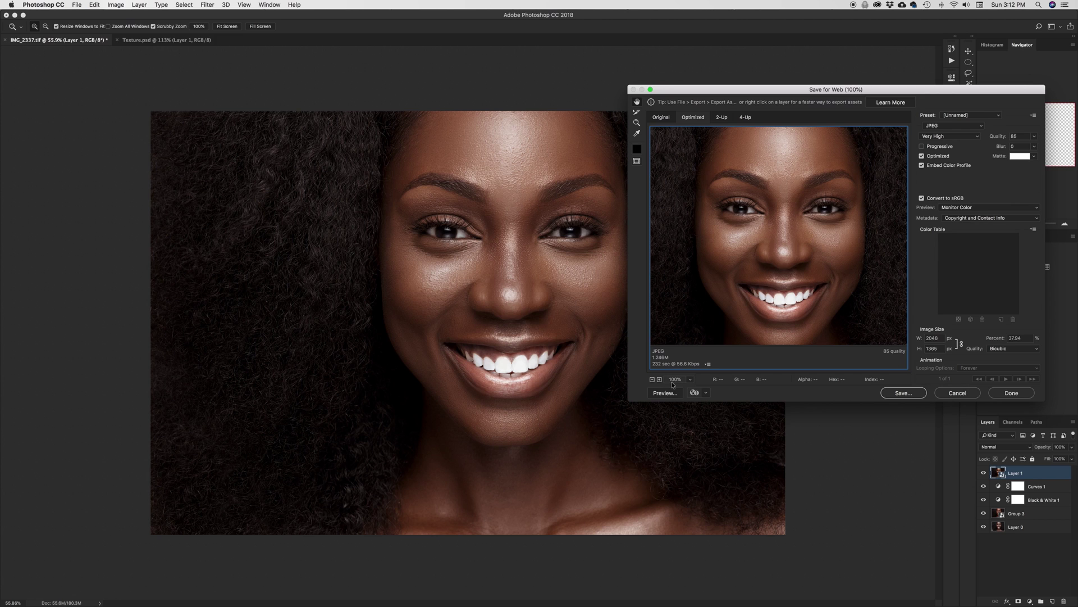
pyautogui.moveTo(785, 213); pyautogui.dragTo(764, 212)
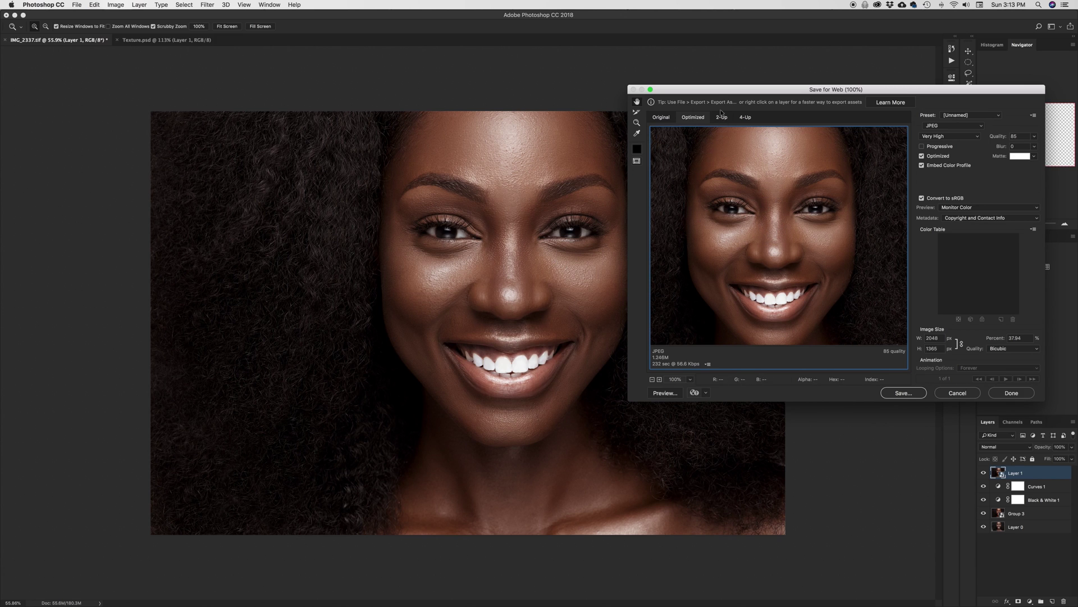
pyautogui.moveTo(716, 93); pyautogui.dragTo(739, 150)
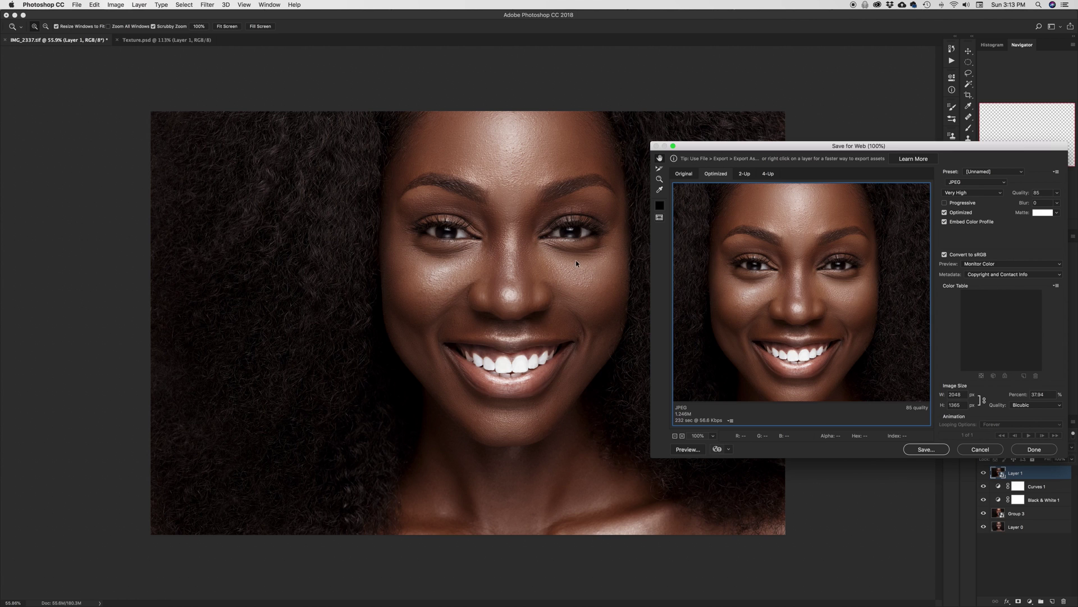
# - Compare the compression quality settings on a 400% preview of the eye and set the quality back to 85
pyautogui.scroll(2, 762, 261)
pyautogui.click(1022, 194)
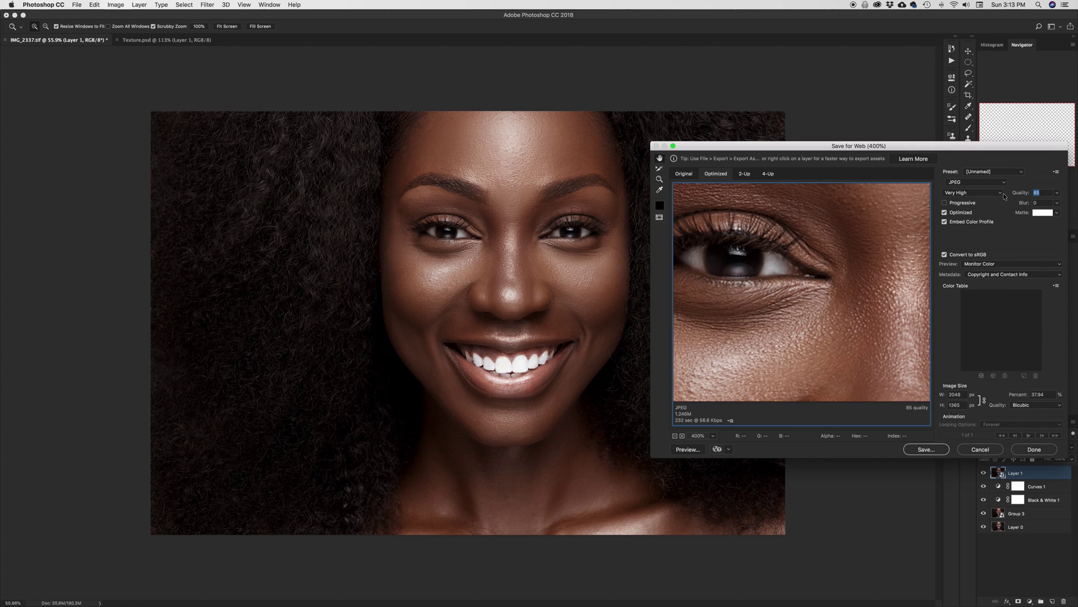
pyautogui.click(1005, 196)
pyautogui.click(971, 201)
pyautogui.doubleClick(1044, 193)
pyautogui.write('85')
pyautogui.press('Tab')
pyautogui.moveTo(854, 279); pyautogui.dragTo(812, 266)
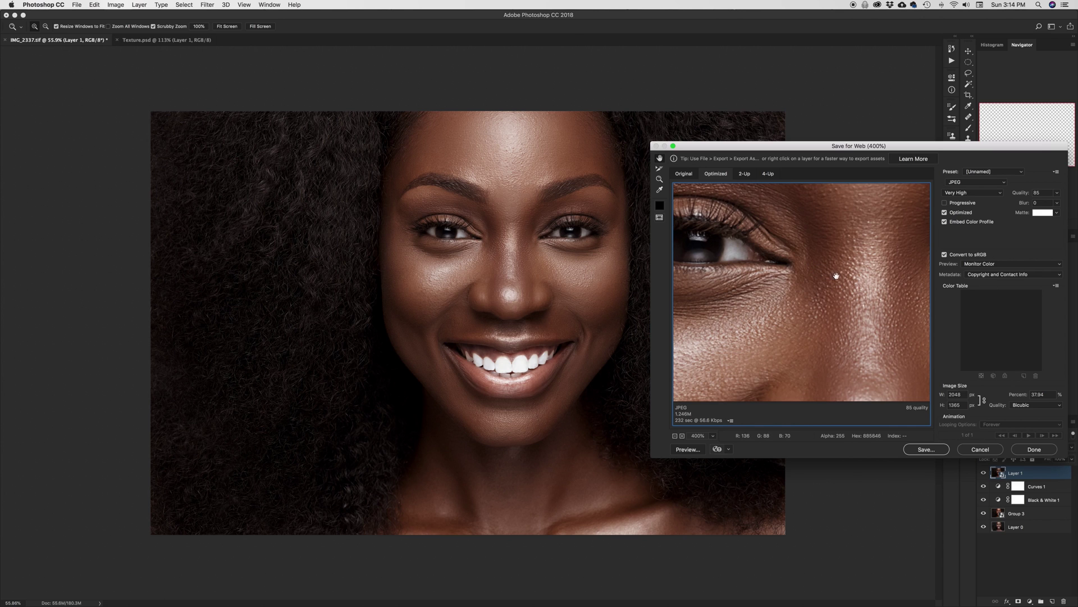
# - Keep Bicubic resampling and save the image as IMG_2337.jpg in a new Desktop folder named Client Export
pyautogui.click(1020, 405)
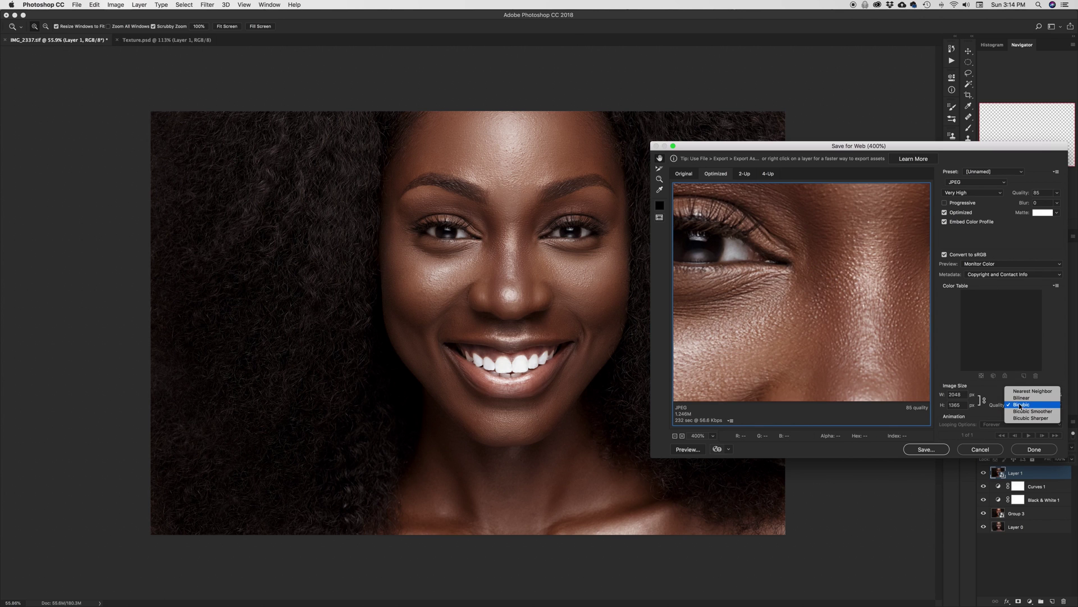
pyautogui.click(1020, 405)
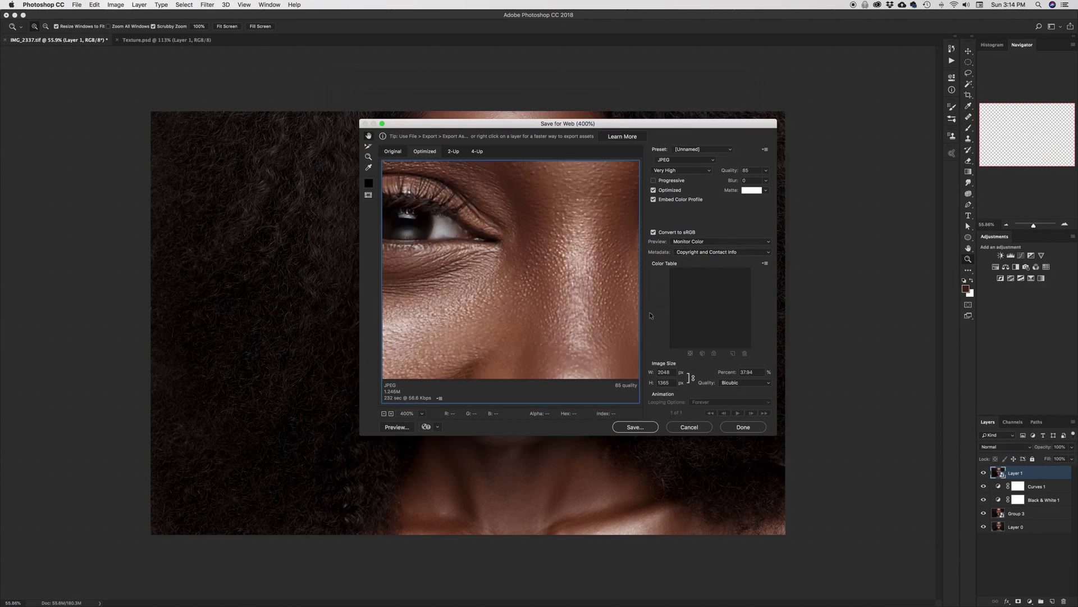
pyautogui.click(635, 427)
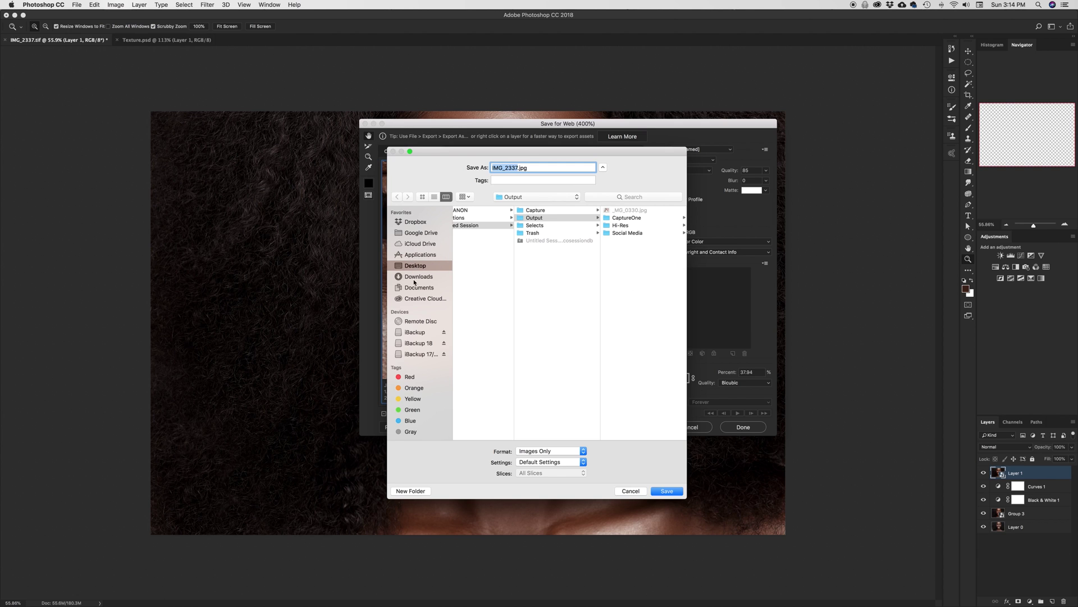
pyautogui.click(413, 267)
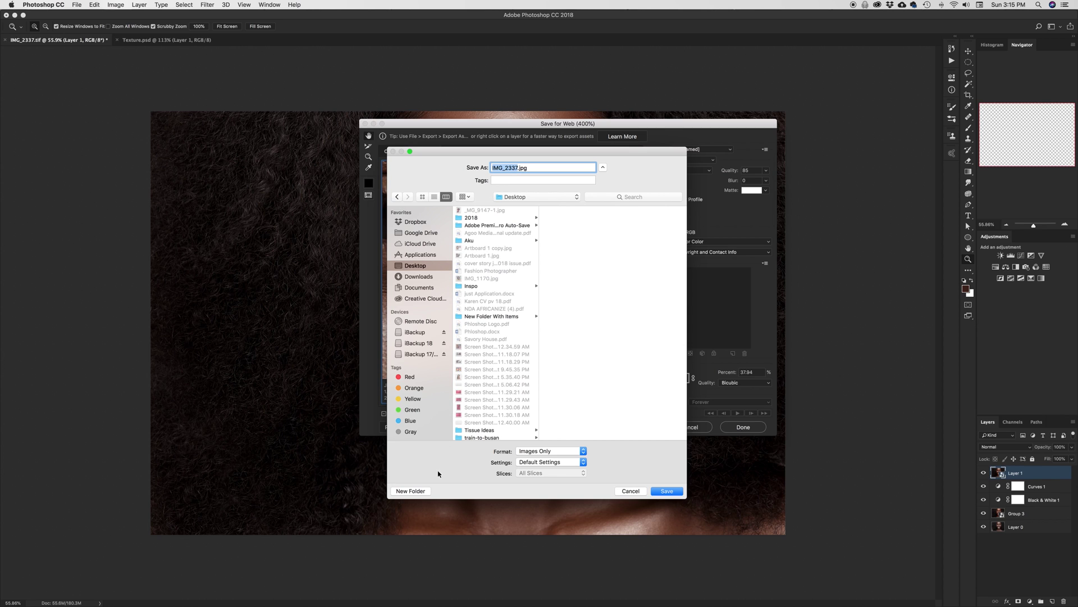
pyautogui.click(426, 489)
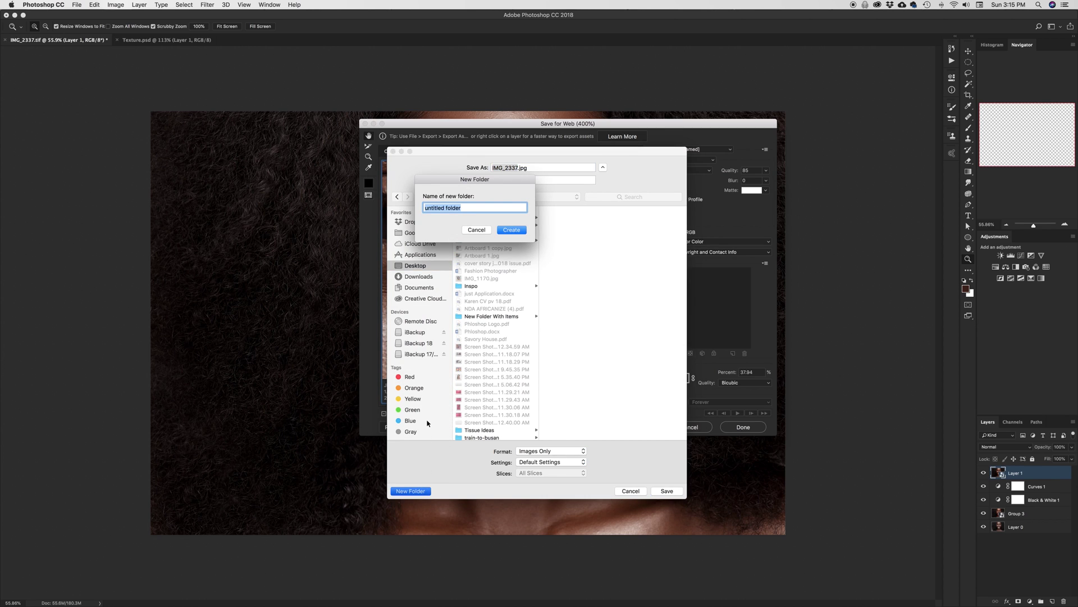
pyautogui.write('Client')
pyautogui.write(' Emily')
pyautogui.press('Return')
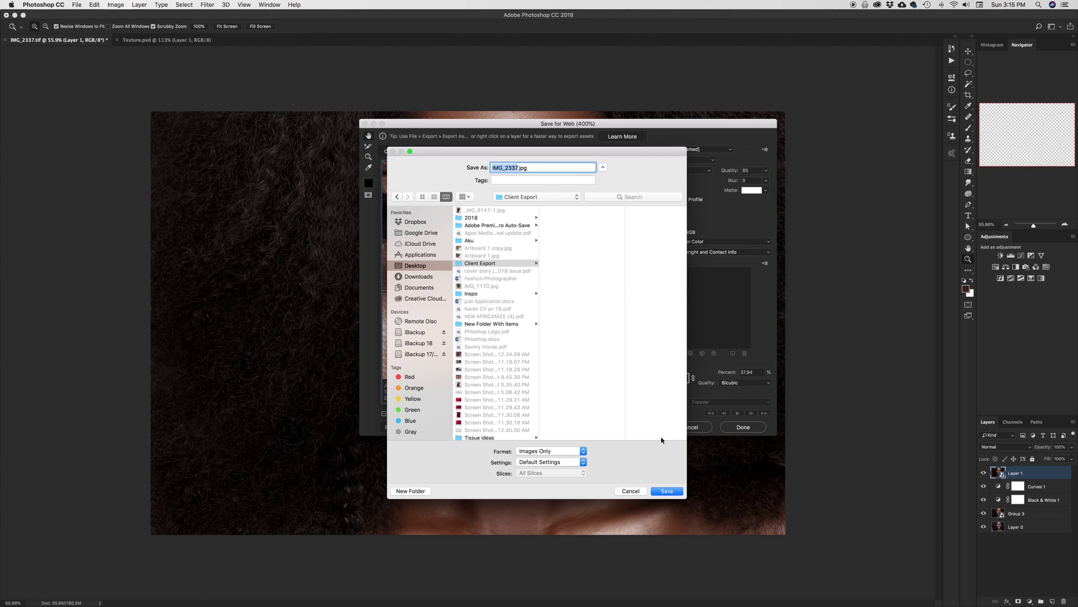
pyautogui.click(667, 491)
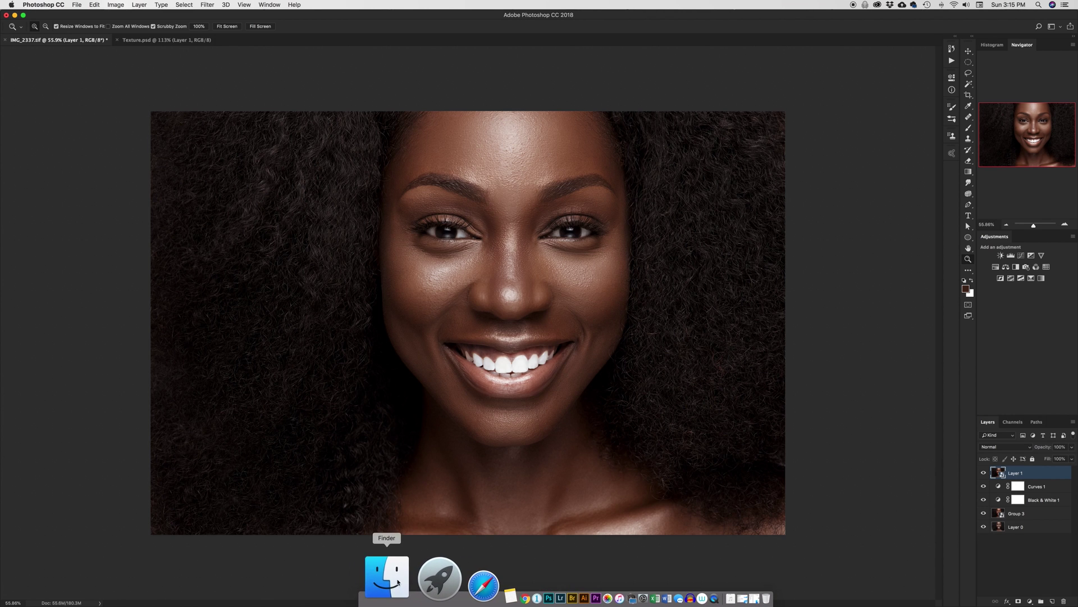
# - Switch to Finder and check the dimensions of IMG_2337.jpg in the Desktop's Client Export folder
pyautogui.click(397, 570)
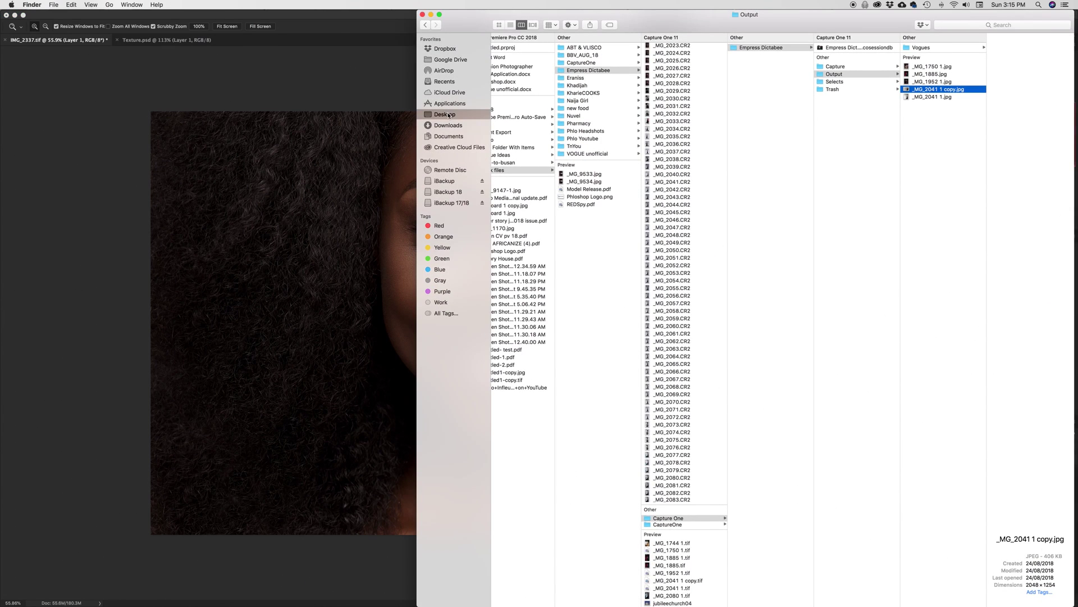
pyautogui.click(451, 114)
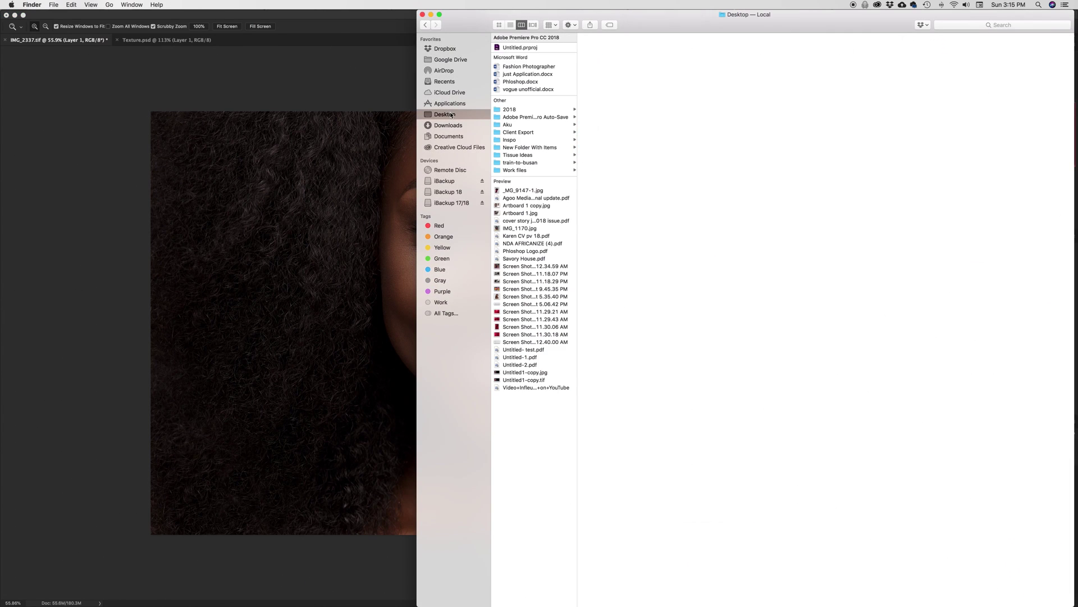
pyautogui.click(513, 132)
pyautogui.click(598, 48)
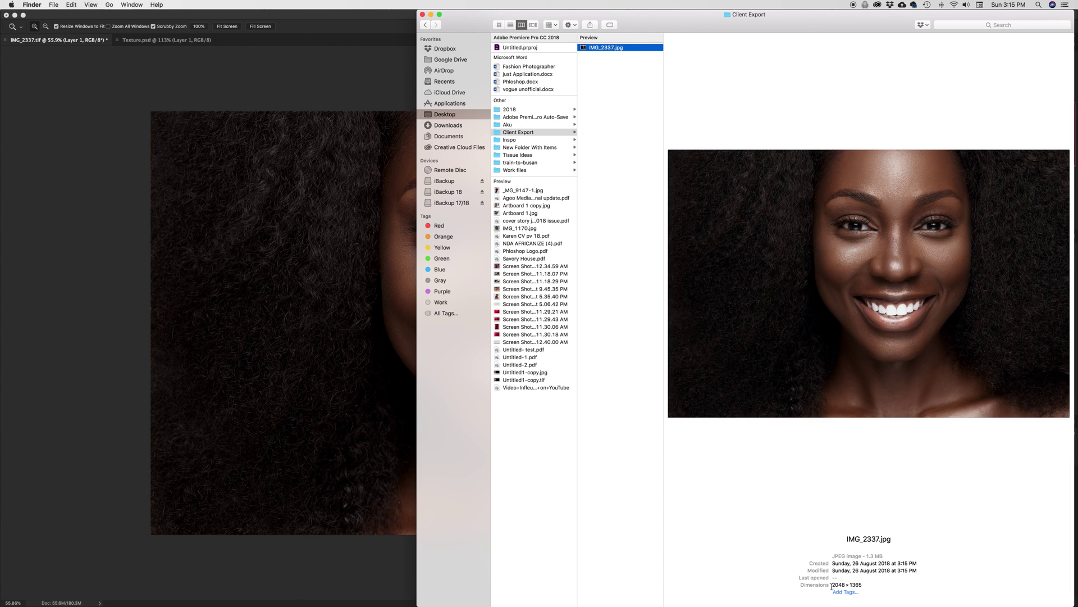
pyautogui.moveTo(832, 585); pyautogui.dragTo(864, 584)
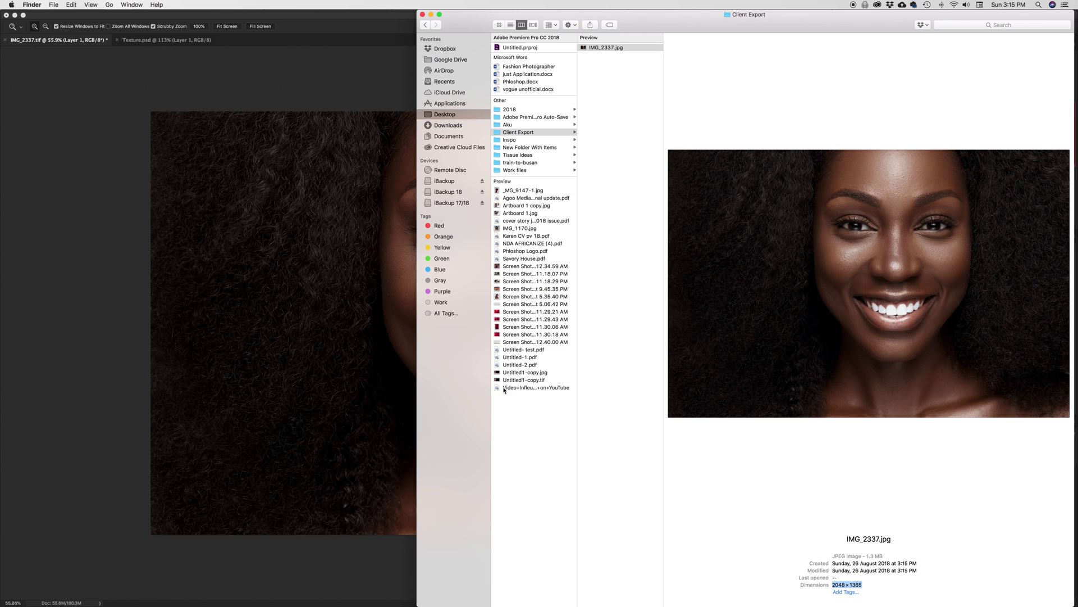
# - Switch back to Photoshop and set up another Save for Web JPEG export with quality 100
pyautogui.press('super+Tab')
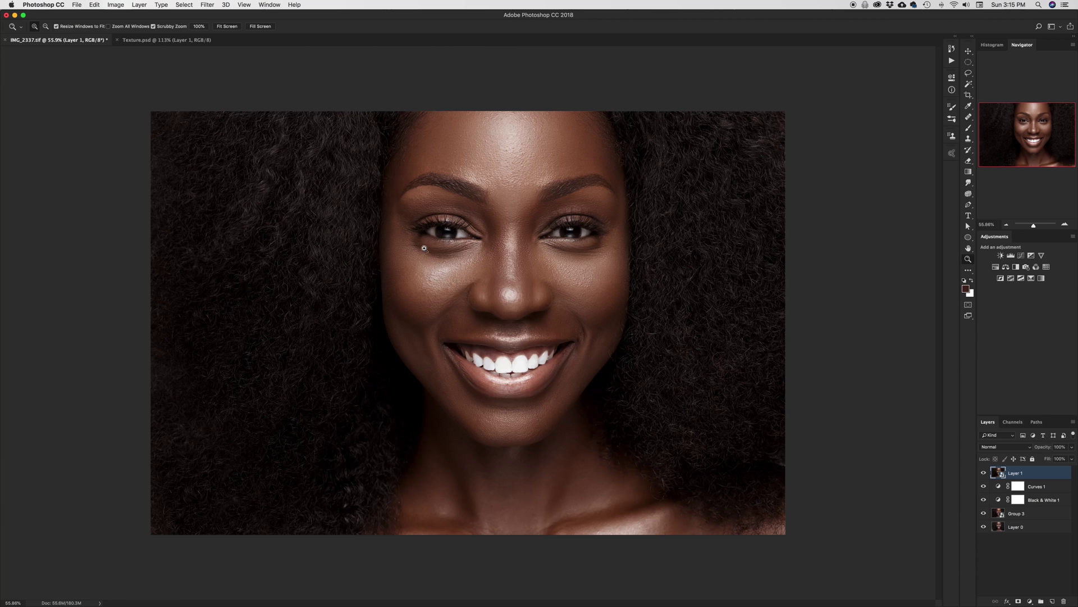
pyautogui.click(77, 4)
pyautogui.moveTo(140, 113)
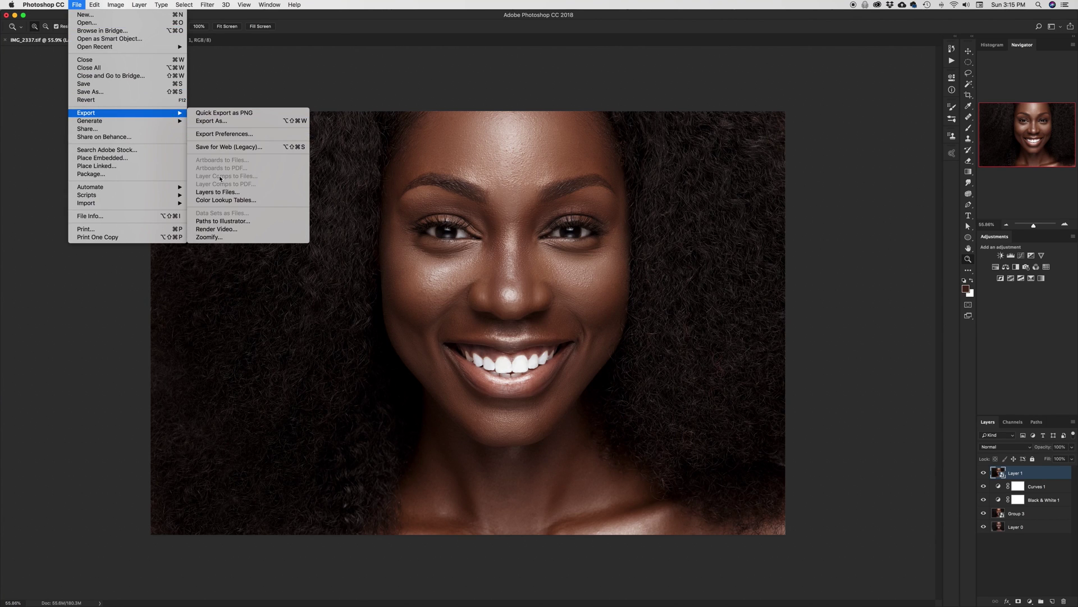
pyautogui.click(227, 147)
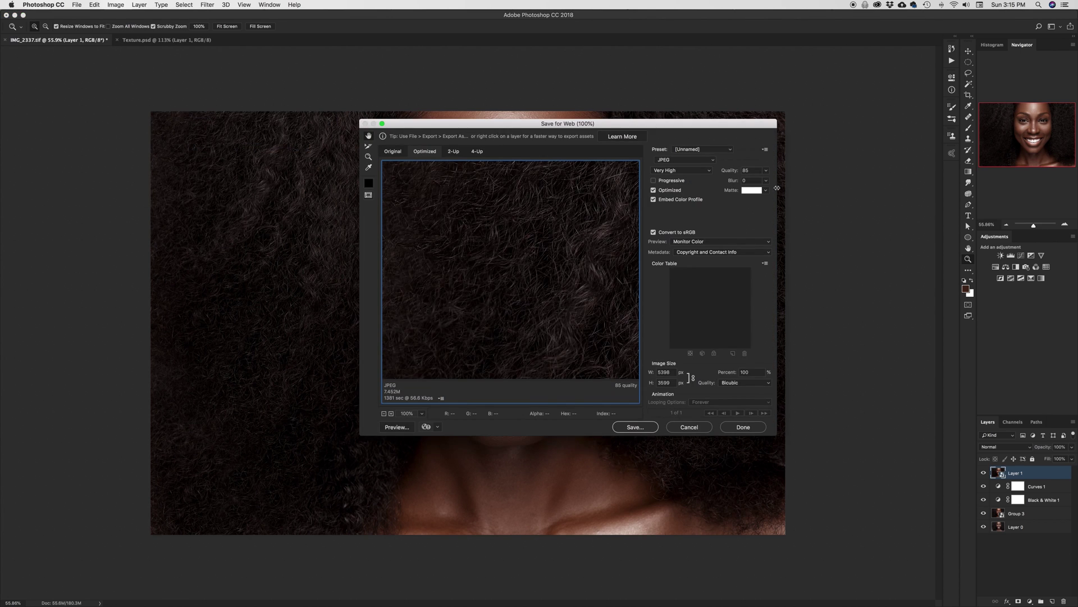
pyautogui.doubleClick(755, 170)
pyautogui.write('100')
pyautogui.click(665, 372)
# - Save the full-size export as IMG_2337-Hi-Res.jpg in the Client Export folder
pyautogui.click(635, 427)
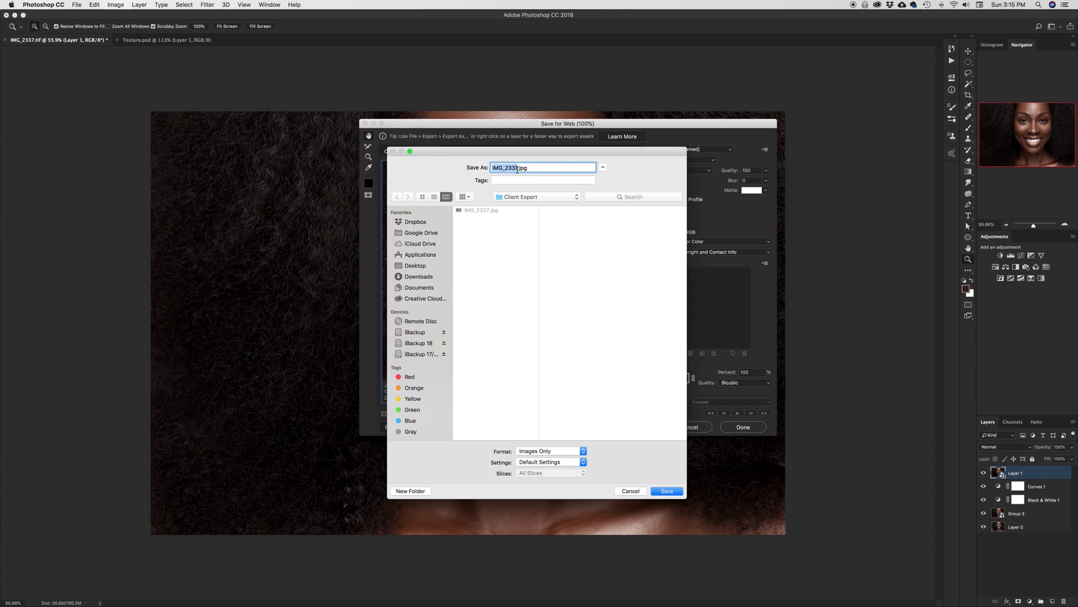
pyautogui.click(519, 168)
pyautogui.write('Hi-Res')
pyautogui.click(666, 492)
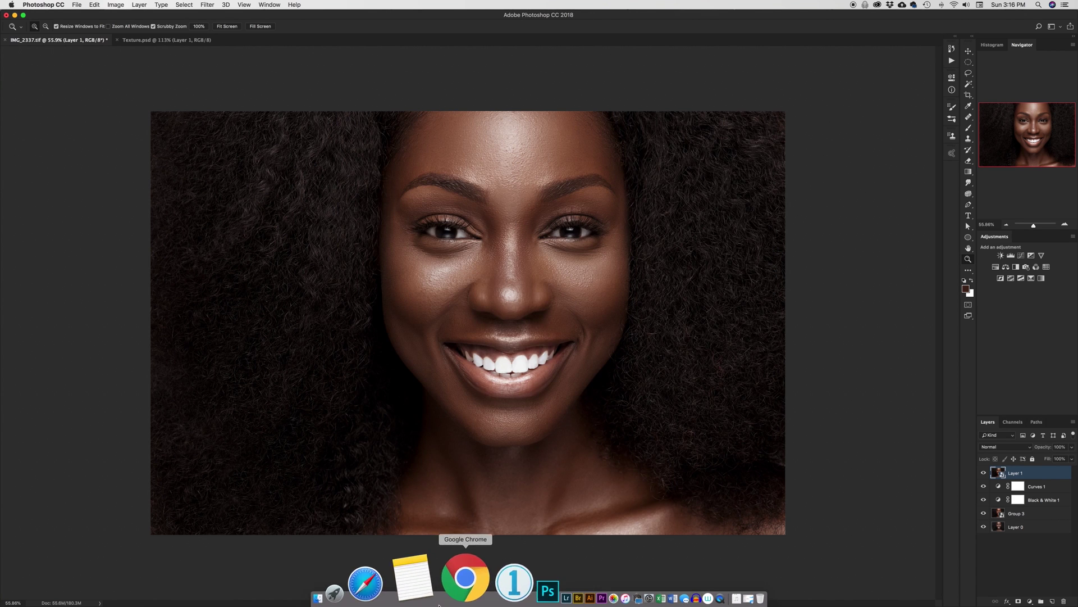
# - Switch to Finder and compare the file size and dimensions of IMG_2337-Hi-Res.jpg and IMG_2337.jpg
pyautogui.click(396, 576)
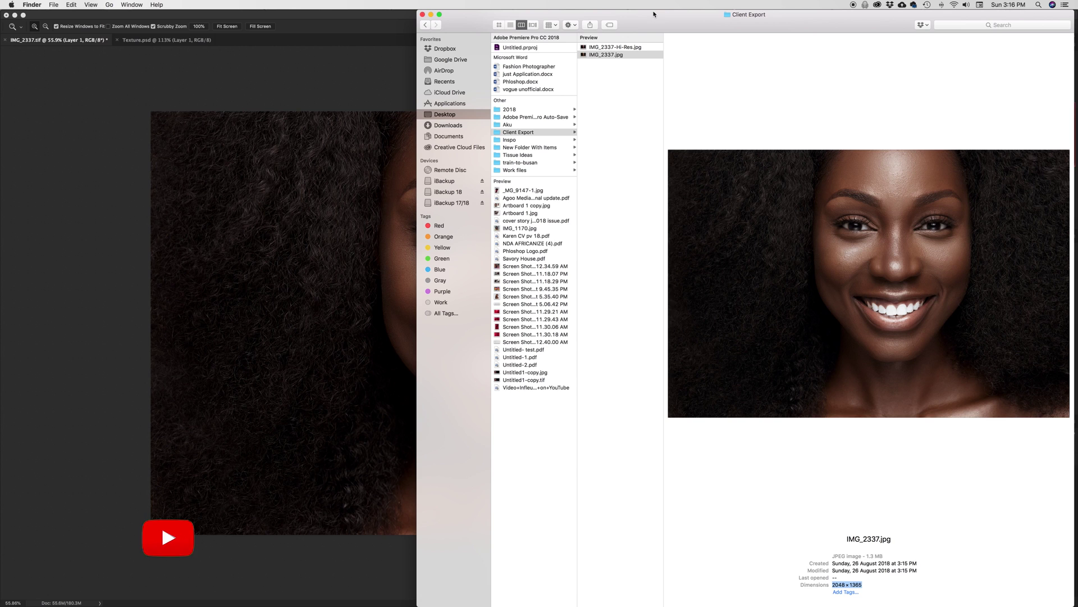
pyautogui.click(618, 48)
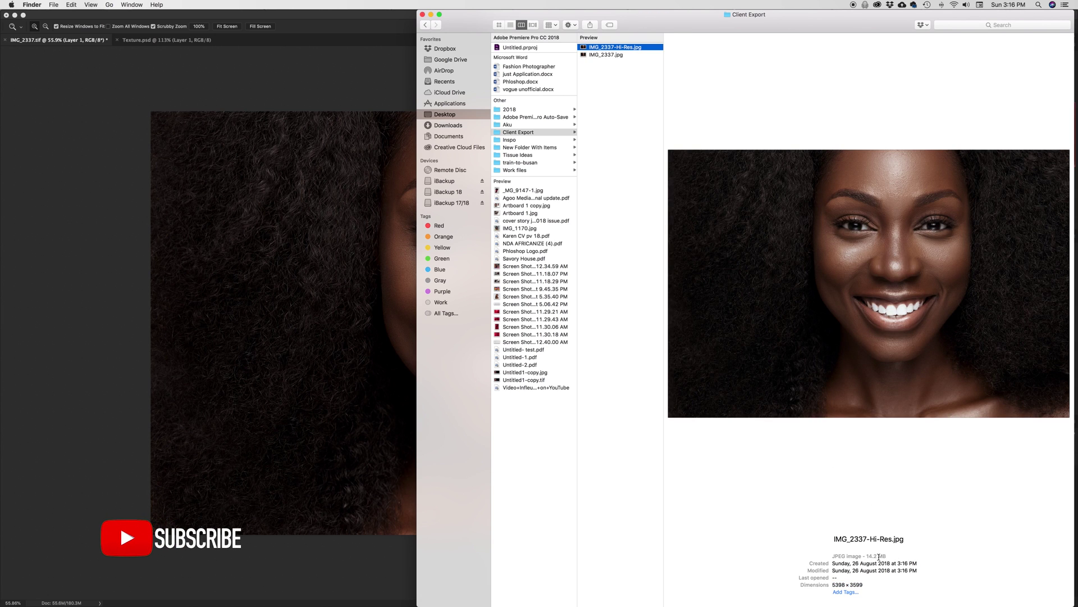
pyautogui.click(599, 55)
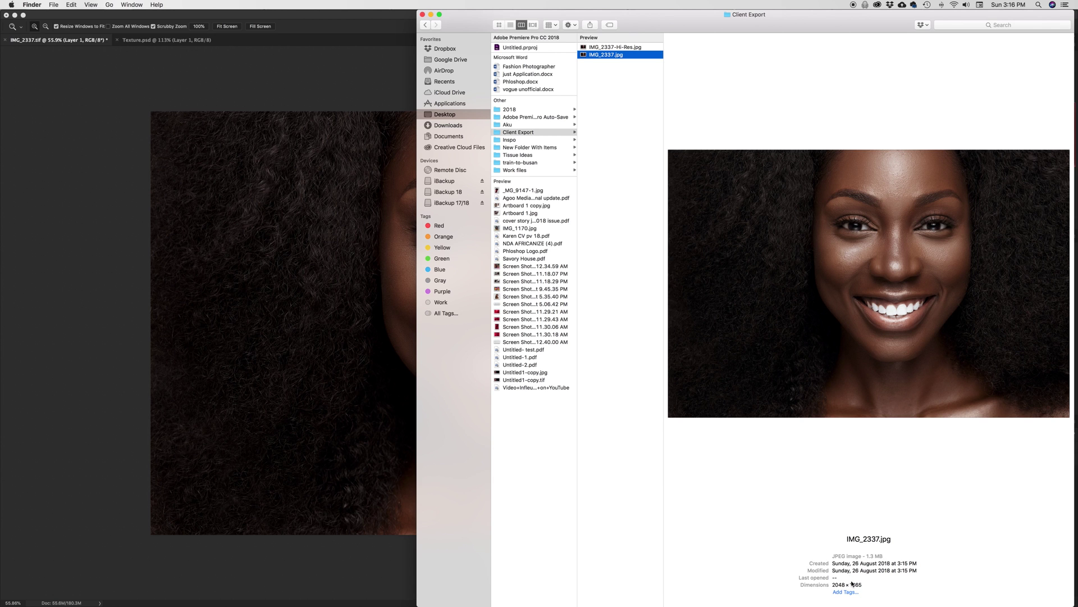
# - Open IMG_2337-Hi-Res.jpg and IMG_2337.jpg together in Preview and alternate between them to compare their visual quality
pyautogui.press('space')
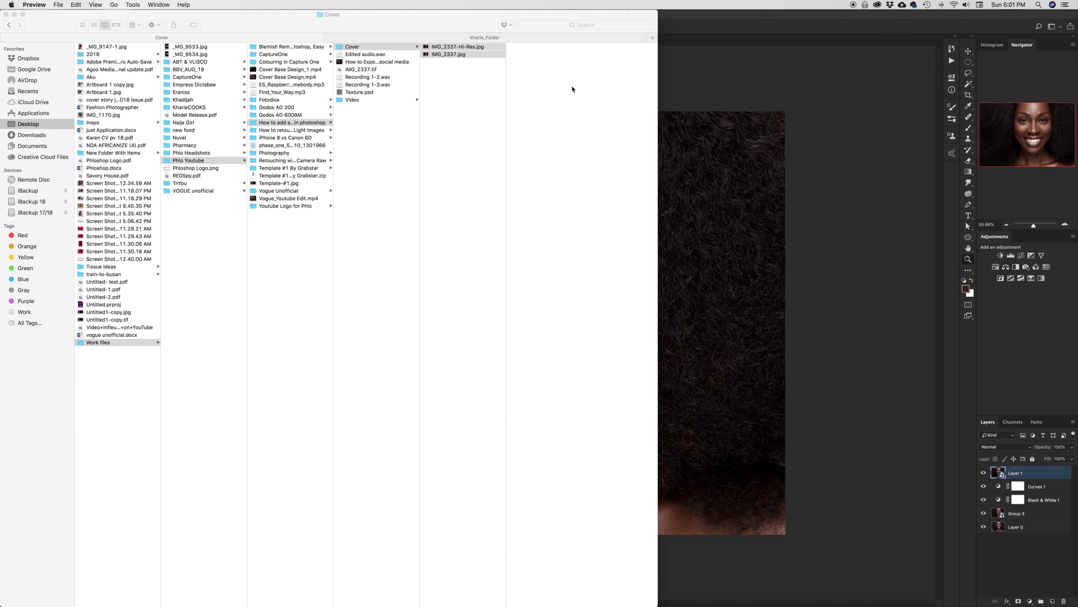
pyautogui.press('super+o')
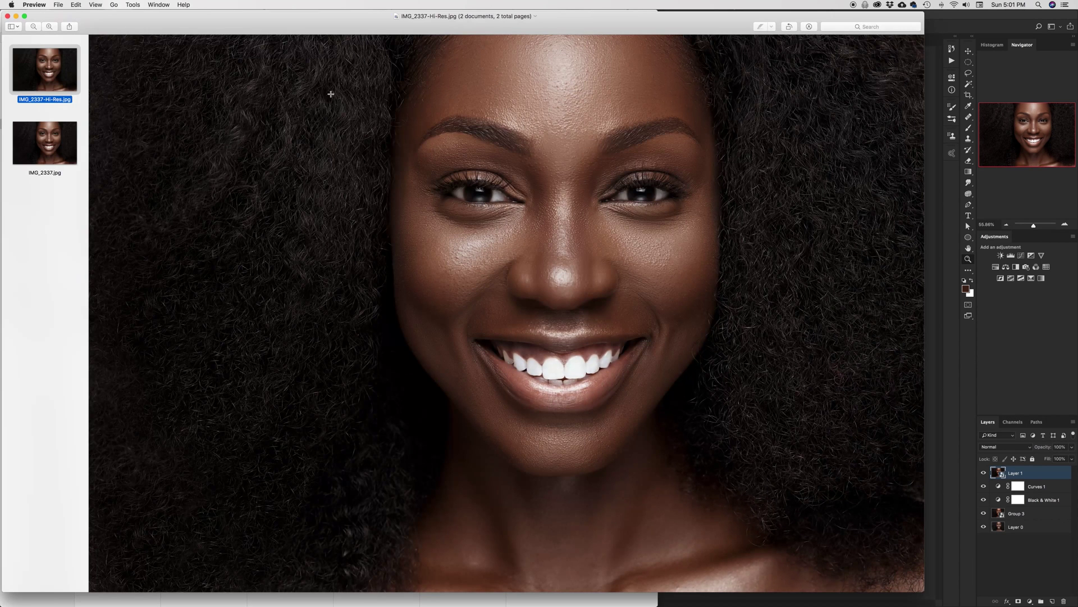
pyautogui.click(54, 145)
pyautogui.click(54, 78)
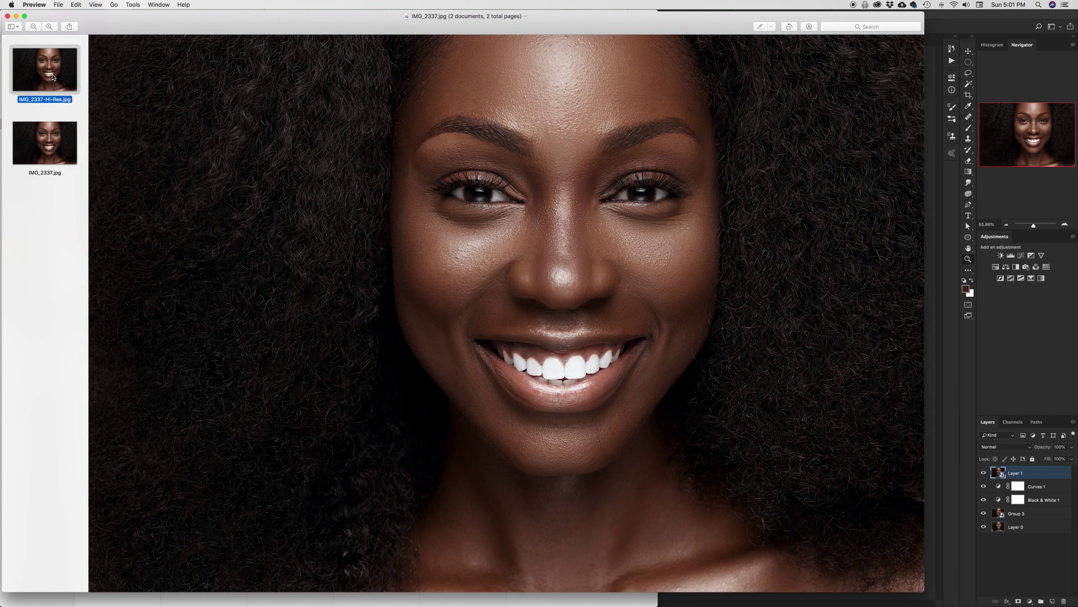
pyautogui.click(46, 138)
pyautogui.click(49, 77)
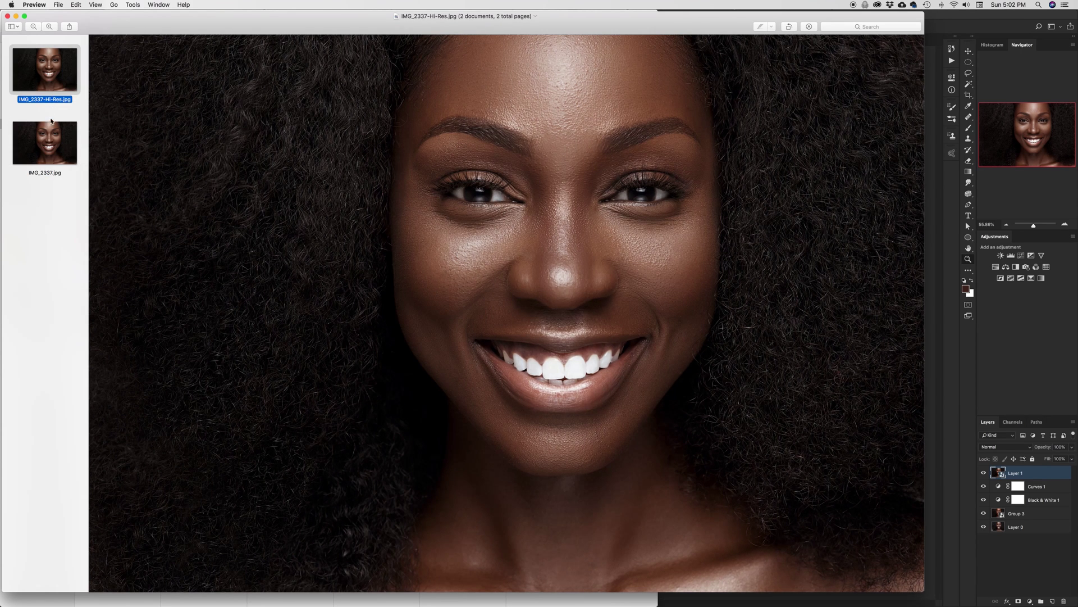
pyautogui.click(50, 141)
pyautogui.click(53, 83)
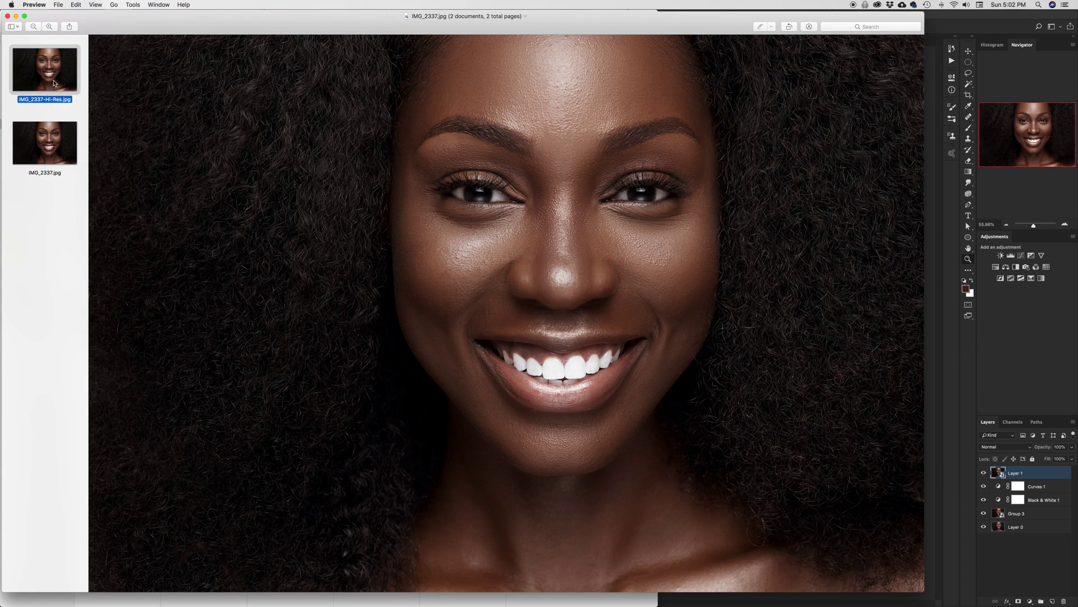
pyautogui.click(50, 150)
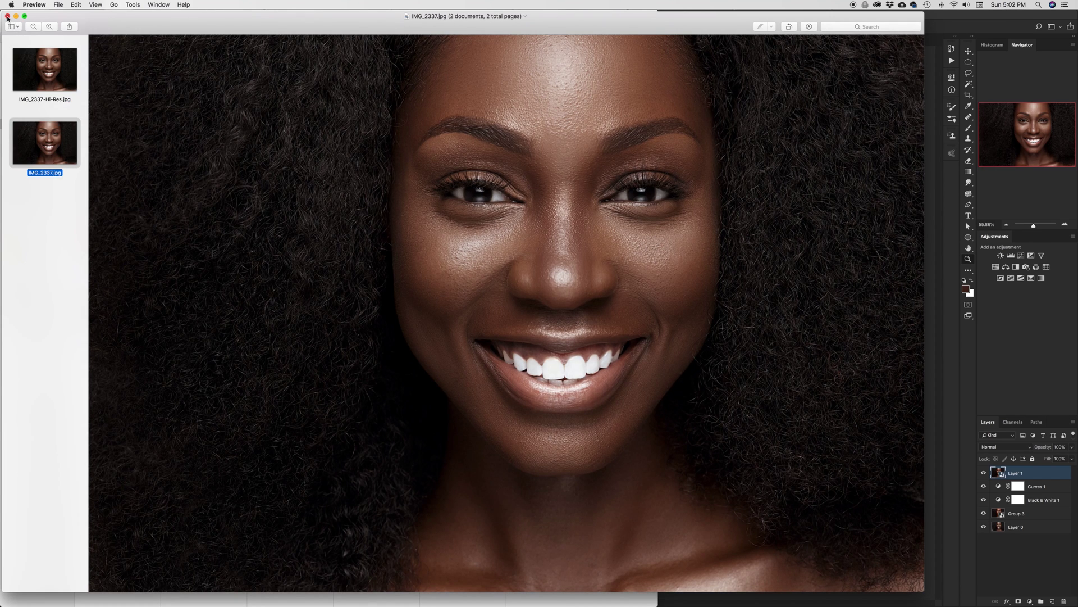
pyautogui.click(51, 73)
pyautogui.click(50, 150)
pyautogui.click(45, 70)
pyautogui.click(48, 128)
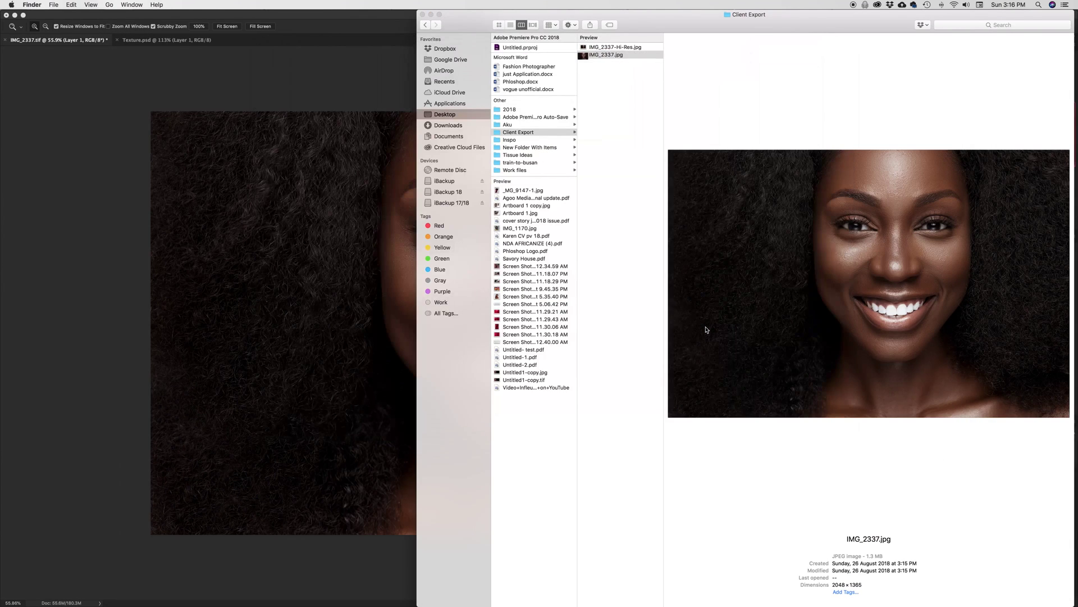
# - Switch back to Photoshop with the IMG_2337.tif portrait
pyautogui.click(707, 330)
pyautogui.press('super+Tab')
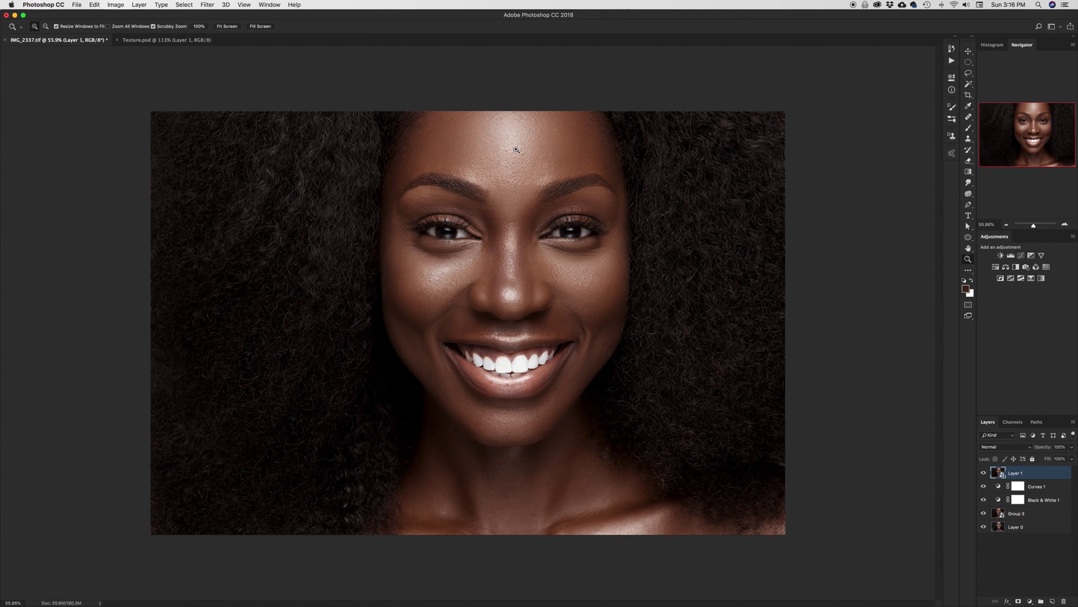